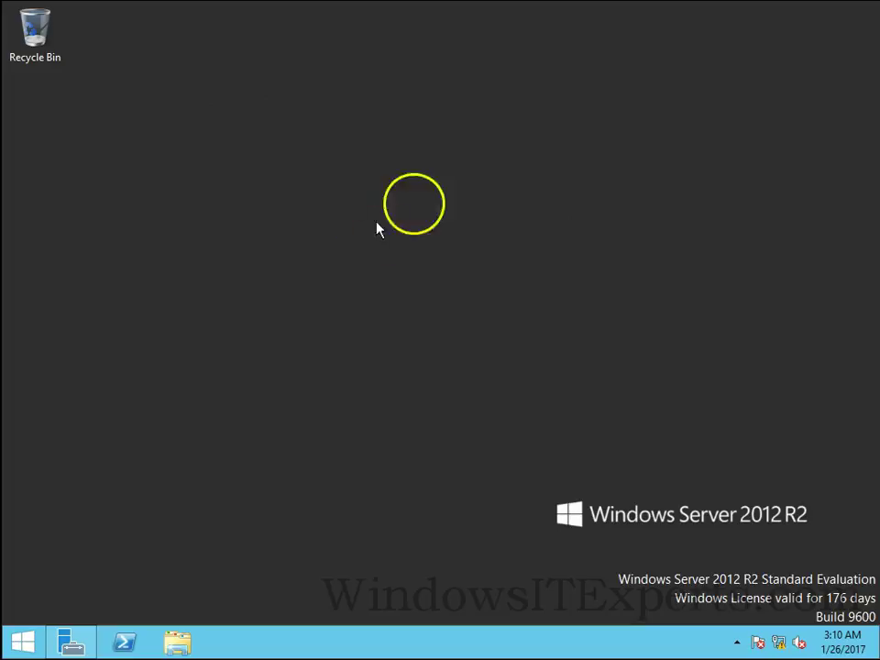
Step: Open Active Directory Users and Computers and view the organizational units inside Banglore in the contoso.com domain
key(super+r)
key(Return)
click(149, 188)
click(140, 207)
click(114, 205)
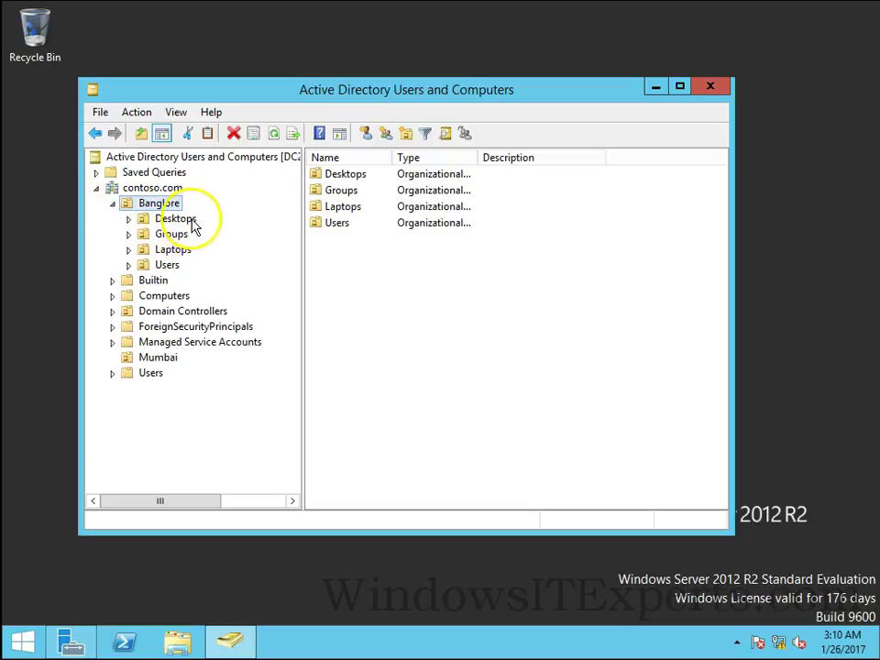
click(179, 221)
Step: Open Group Policy Management from Server Manager's tools, maximize its window and narrow the console tree
click(68, 635)
click(756, 50)
click(753, 286)
double_click(445, 87)
drag(293, 252, 267, 253)
Step: Launch another Group Policy Management console with the gpmc.msc command and close both console windows
key(super+r)
text(gpmc.msc)
key(Return)
drag(452, 99, 497, 103)
click(815, 83)
click(856, 10)
Step: Open Group Policy Management from the Administrative Tools folder
click(25, 651)
click(383, 220)
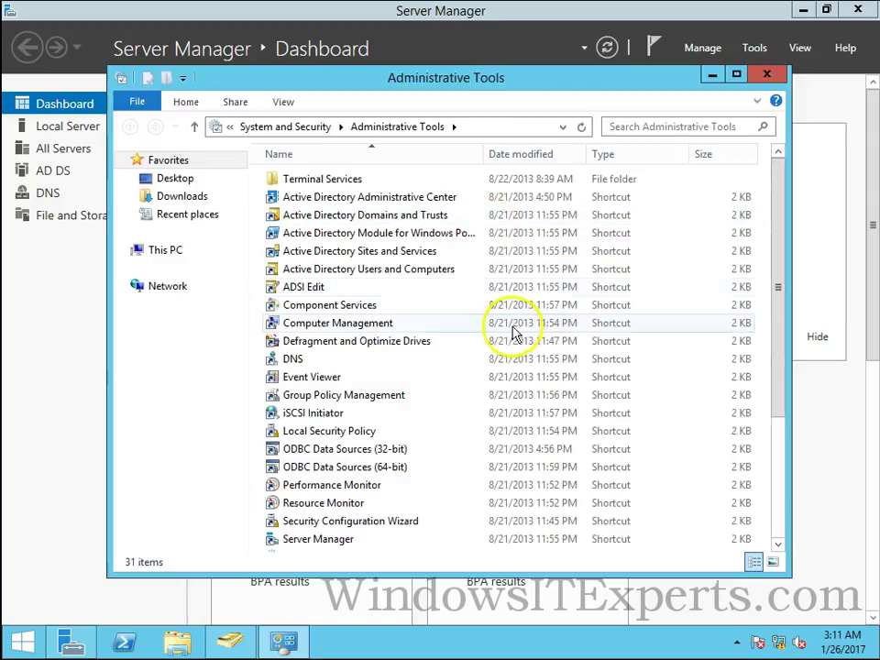
click(428, 398)
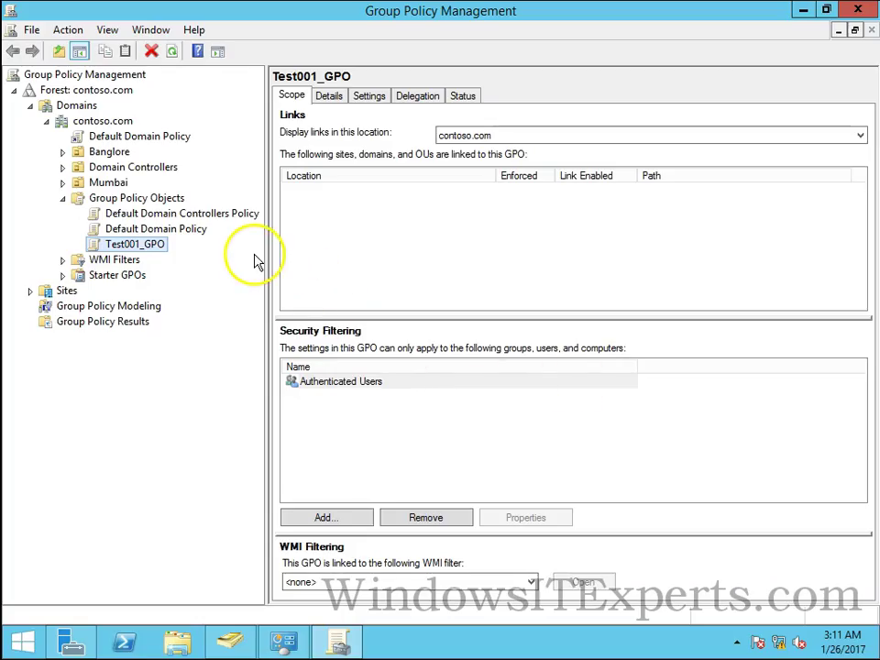
Step: View the Default Domain Controllers Policy and the Default Domain Policy among the domain's Group Policy Objects
click(295, 259)
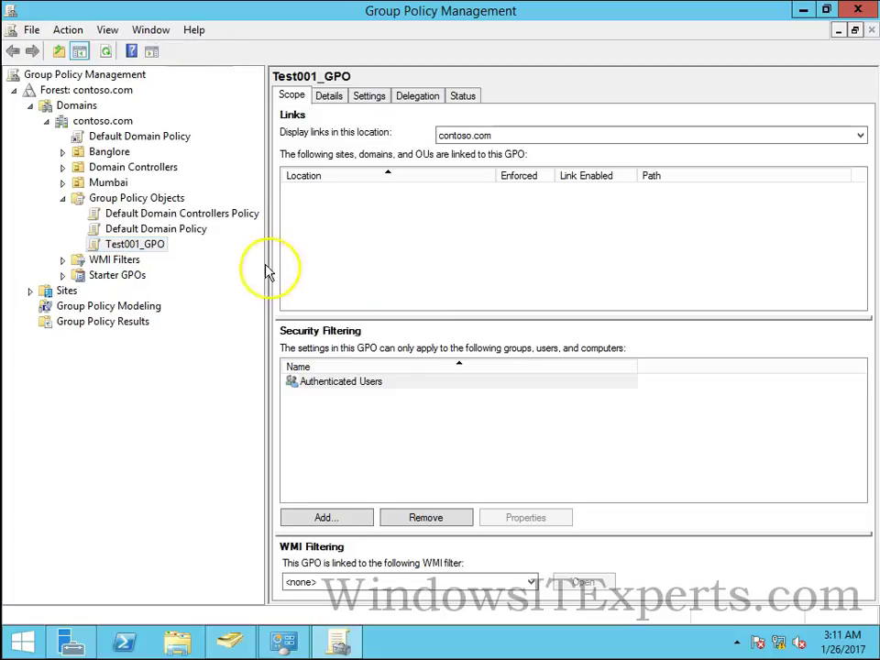
click(220, 259)
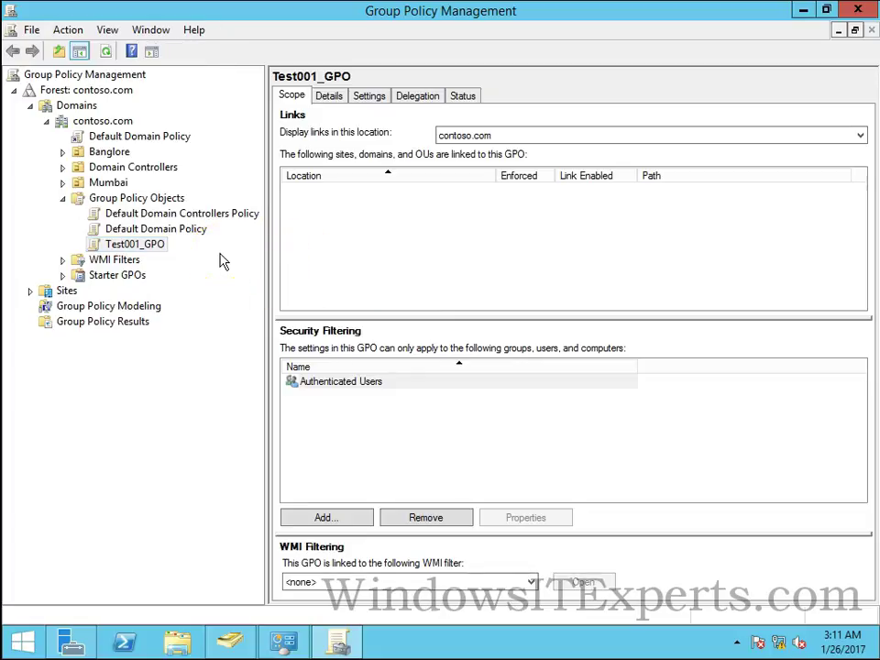
click(144, 215)
click(169, 237)
click(165, 218)
Step: Inspect the policy link under the Domain Controllers OU, widen the console tree and expand the Banglore OU
click(175, 171)
click(63, 168)
click(138, 184)
click(578, 361)
drag(266, 364, 301, 363)
click(108, 214)
click(62, 152)
Step: Create a new unlinked GPO named Test002_GPO in the Group Policy Objects container and display its scope
right_click(152, 280)
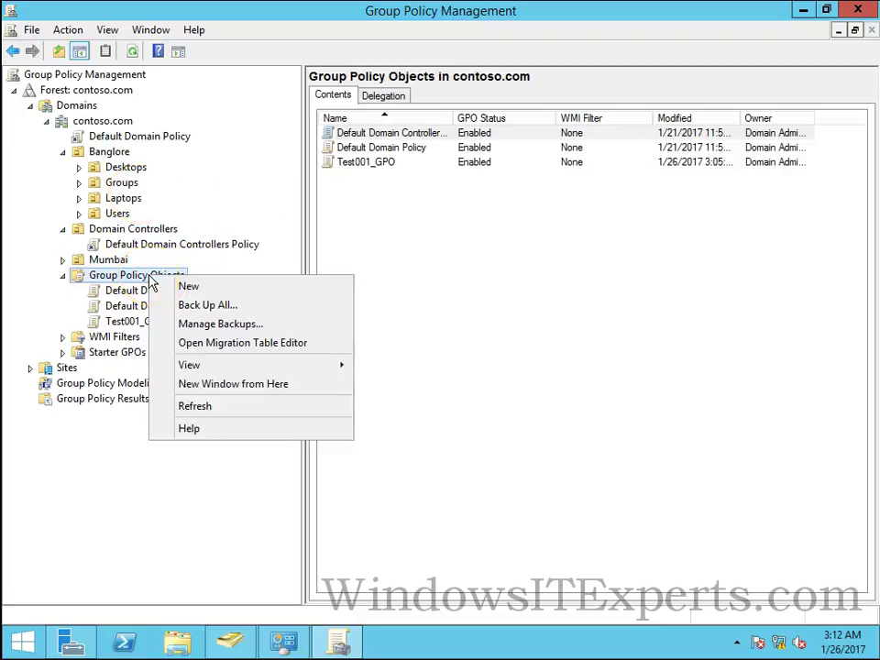
click(289, 296)
text(Test002_GPO)
click(505, 376)
click(159, 338)
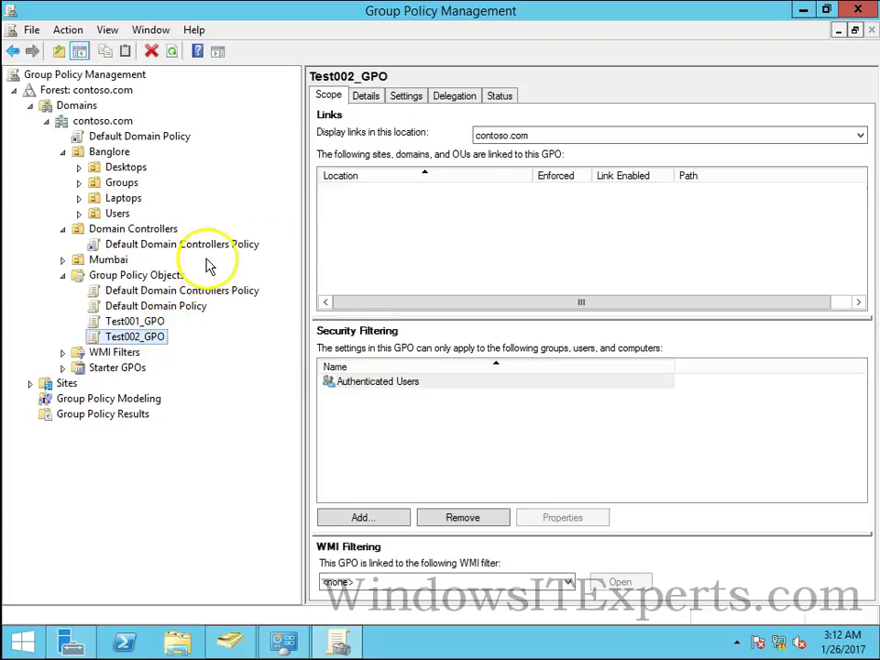
Step: Create a GPO named IESettings_GPO linked directly to the Desktops OU under Banglore, with no source starter GPO
click(126, 169)
right_click(125, 175)
click(353, 181)
click(220, 180)
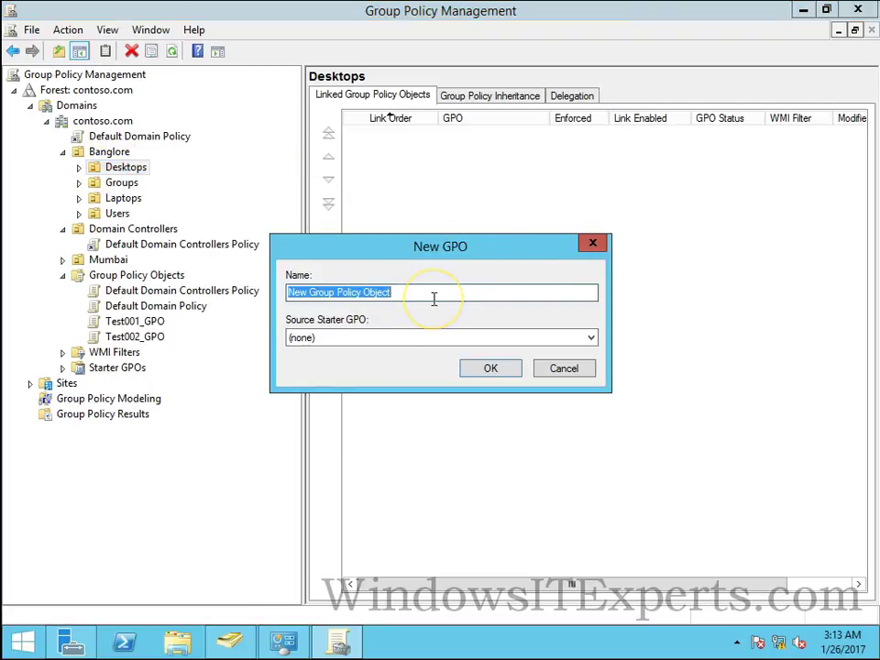
key(BackSpace)
text(IESettings_GPO)
drag(415, 299, 252, 280)
drag(397, 290, 305, 292)
double_click(316, 290)
click(538, 299)
click(493, 371)
Step: Expand the Desktops OU and check the IESettings_GPO link and the scope of its policy object
click(80, 167)
click(162, 185)
click(563, 354)
click(136, 339)
click(151, 186)
click(563, 354)
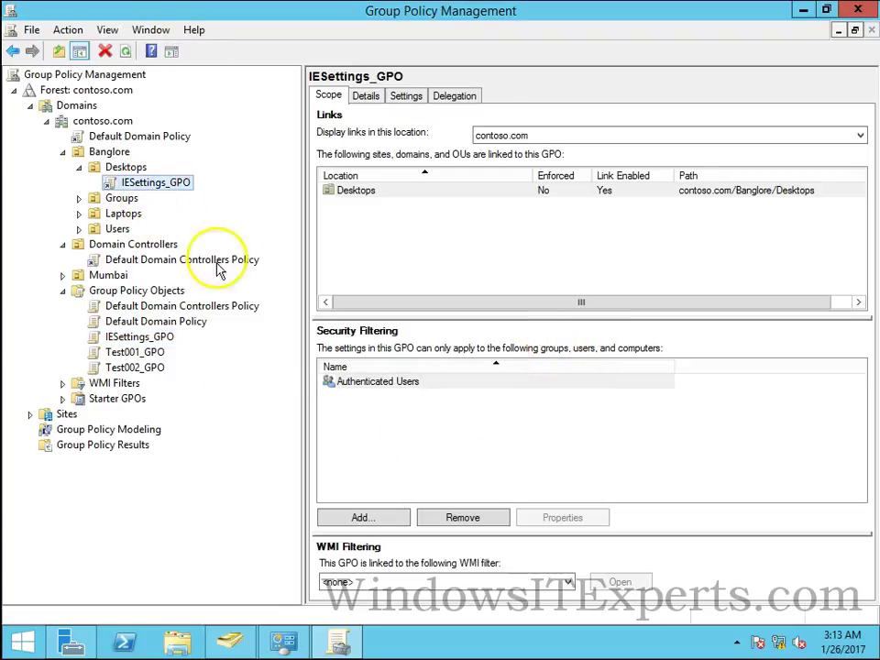
Step: Compare the links of Test002_GPO with those of IESettings_GPO and view the policies linked to the Desktops OU
click(137, 368)
click(153, 367)
click(154, 371)
click(174, 186)
click(564, 355)
click(126, 168)
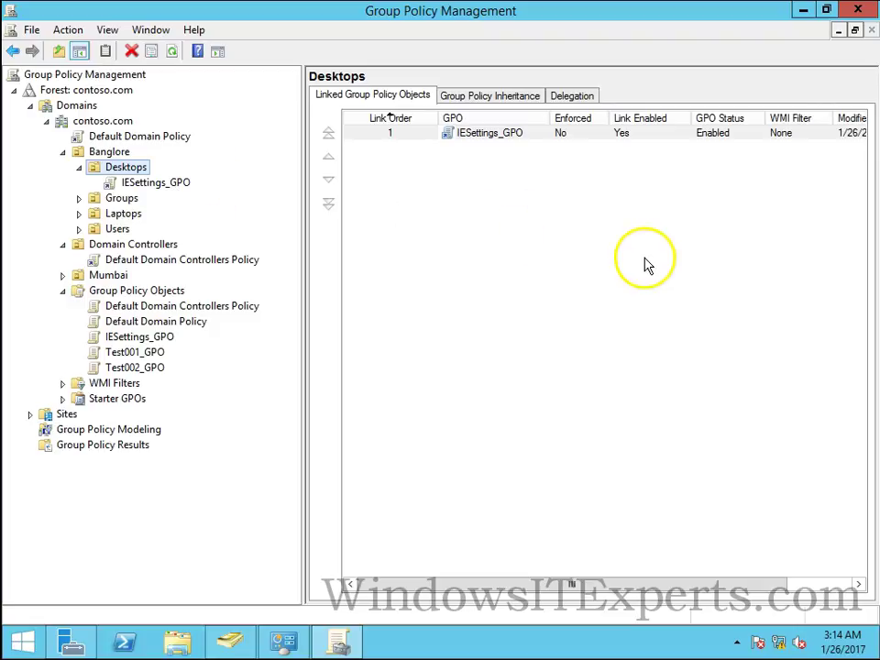